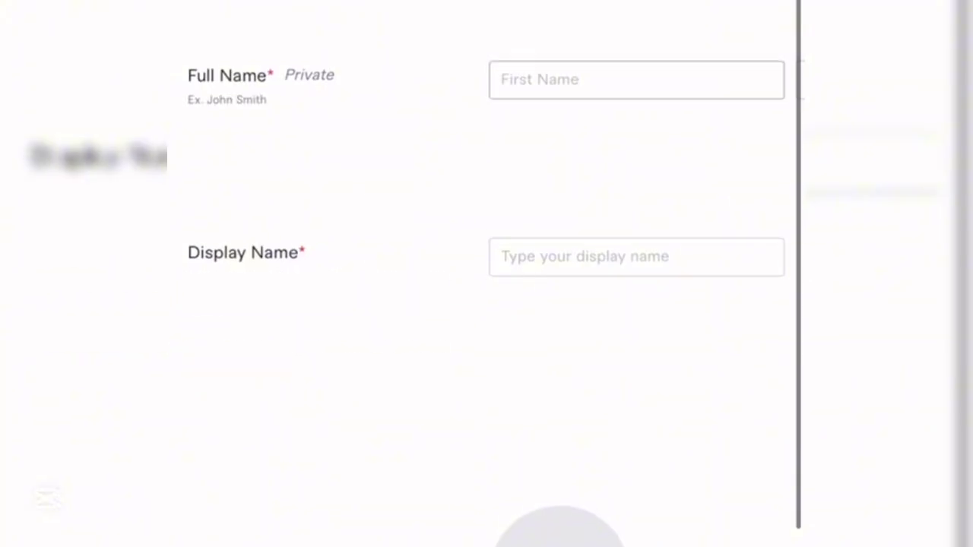
# Fill in the private full name with first and last name, and replace the display name with a shortened version
pyautogui.click(638, 71)
pyautogui.click(490, 283)
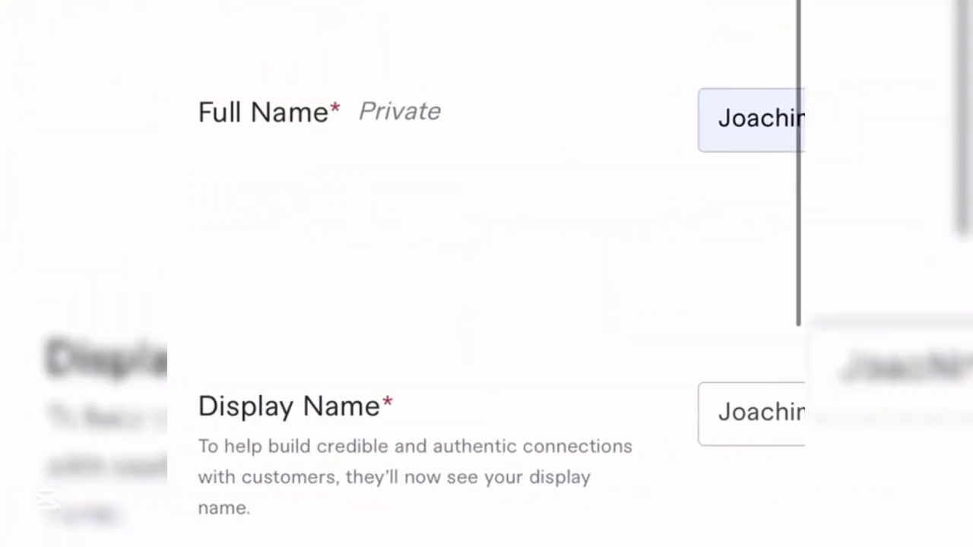
pyautogui.click(481, 414)
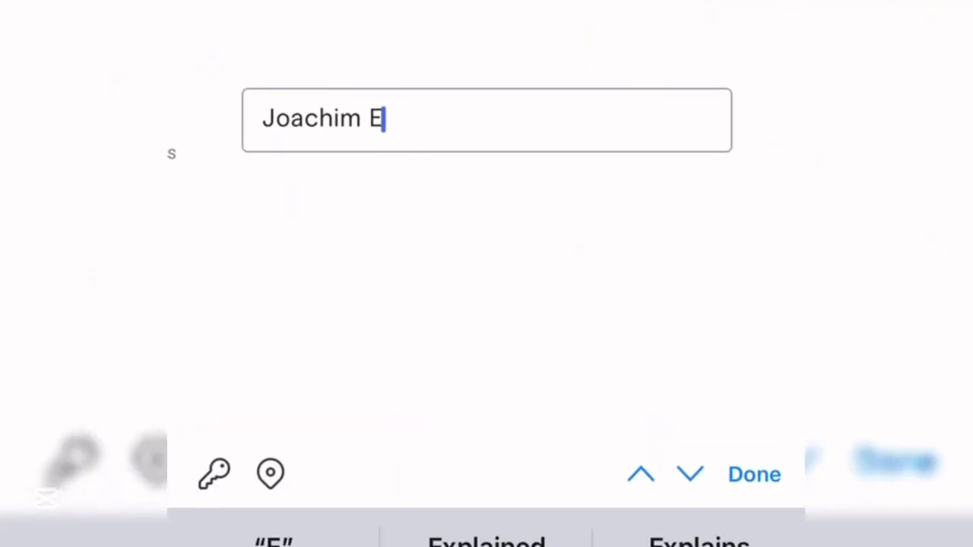
pyautogui.click(754, 475)
pyautogui.click(384, 118)
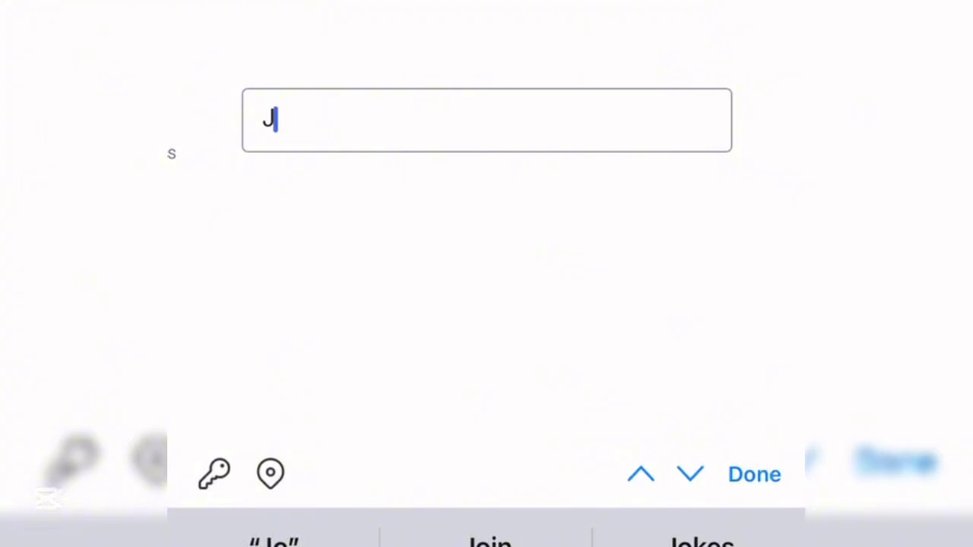
pyautogui.press('BackSpace')
pyautogui.press('BackSpace')
pyautogui.press('BackSpace')
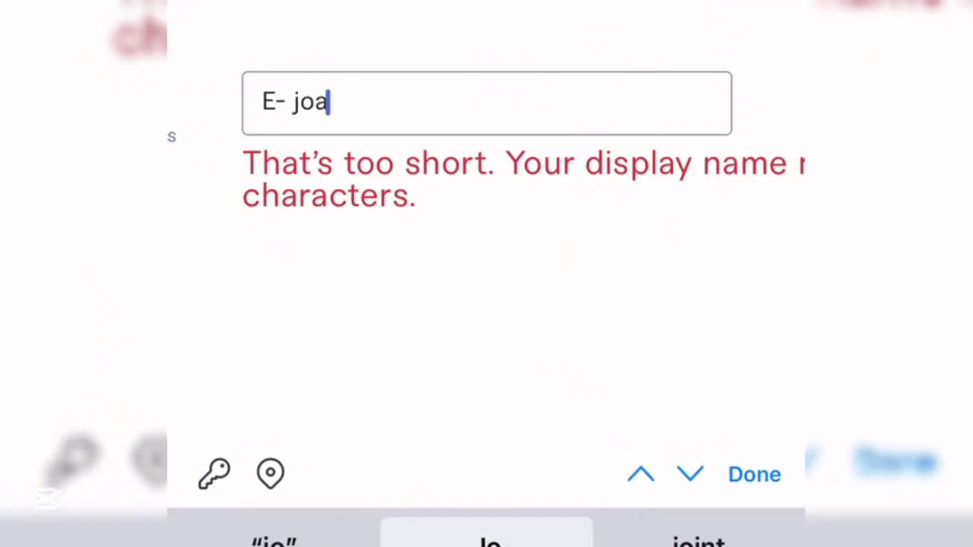
pyautogui.press('Return')
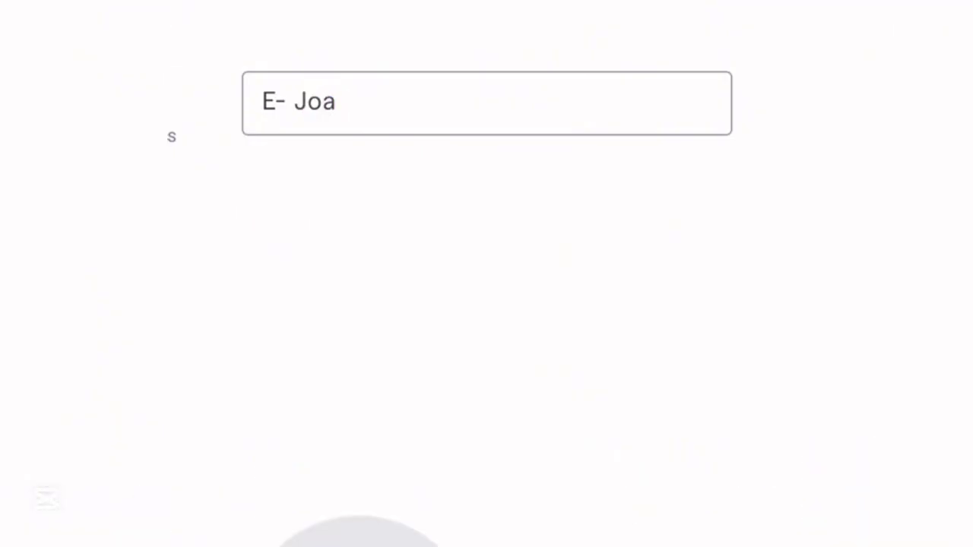
# Review the full name, display name, profile picture and description fields of the personal info form
pyautogui.scroll(7, 487, 273)
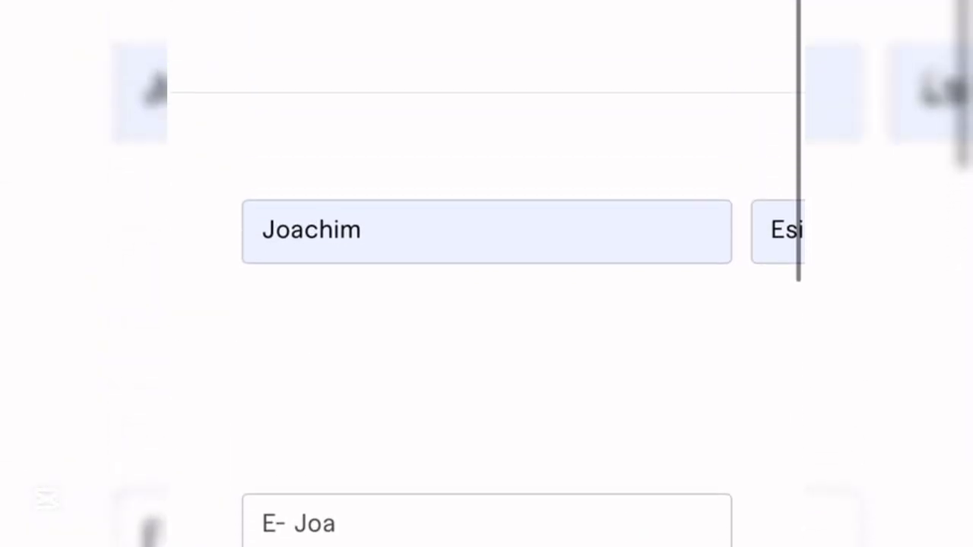
pyautogui.hscroll(-5, 486, 273)
pyautogui.hscroll(3, 486, 274)
pyautogui.hscroll(-2, 486, 274)
pyautogui.hscroll(5, 487, 300)
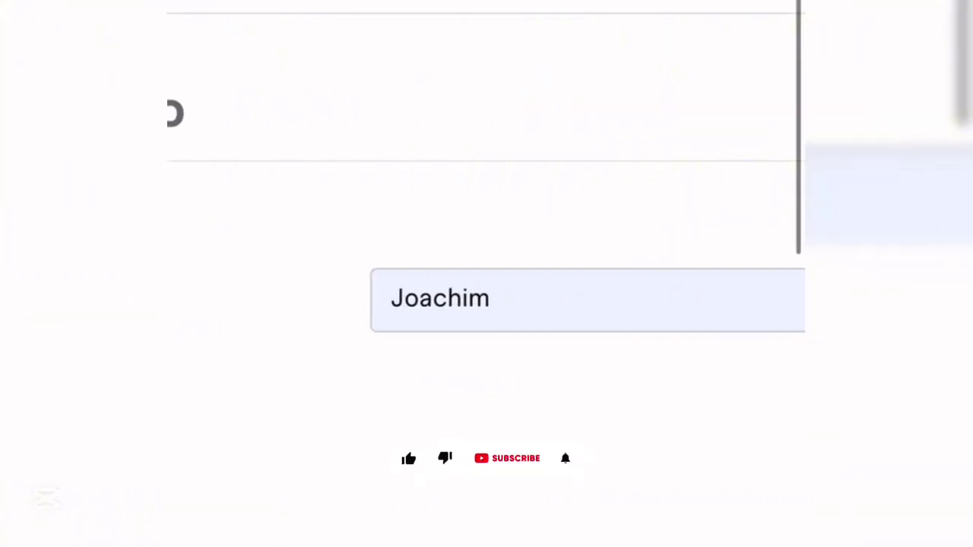
pyautogui.hscroll(-5, 486, 300)
pyautogui.hscroll(5, 486, 300)
pyautogui.hscroll(5, 487, 300)
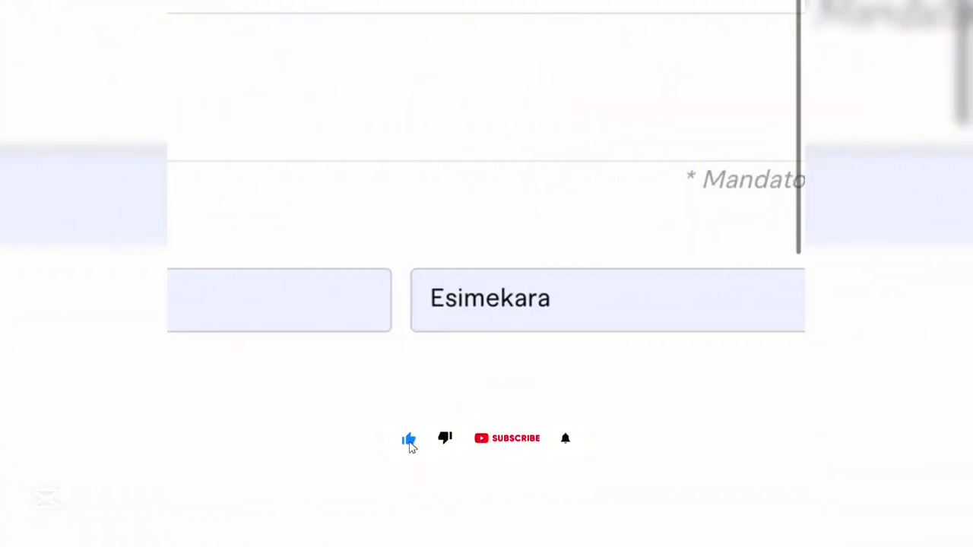
pyautogui.scroll(-4, 487, 274)
pyautogui.hscroll(-5, 486, 274)
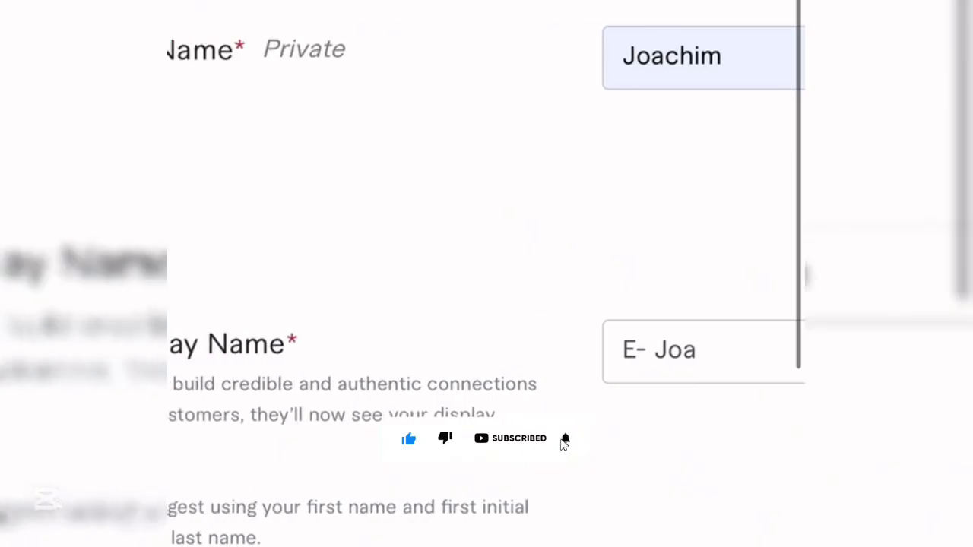
pyautogui.hscroll(3, 486, 274)
pyautogui.scroll(-8, 487, 274)
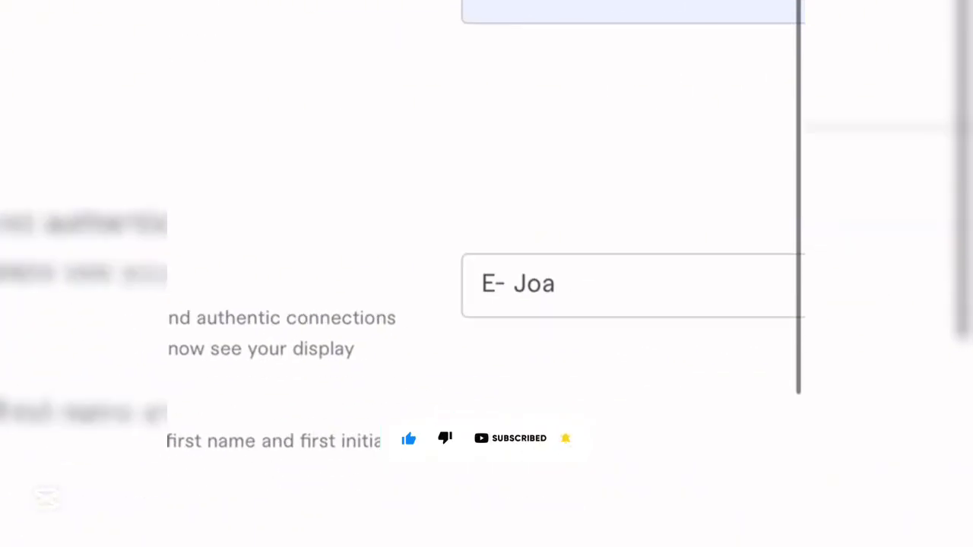
pyautogui.hscroll(-3, 486, 273)
pyautogui.hscroll(3, 486, 274)
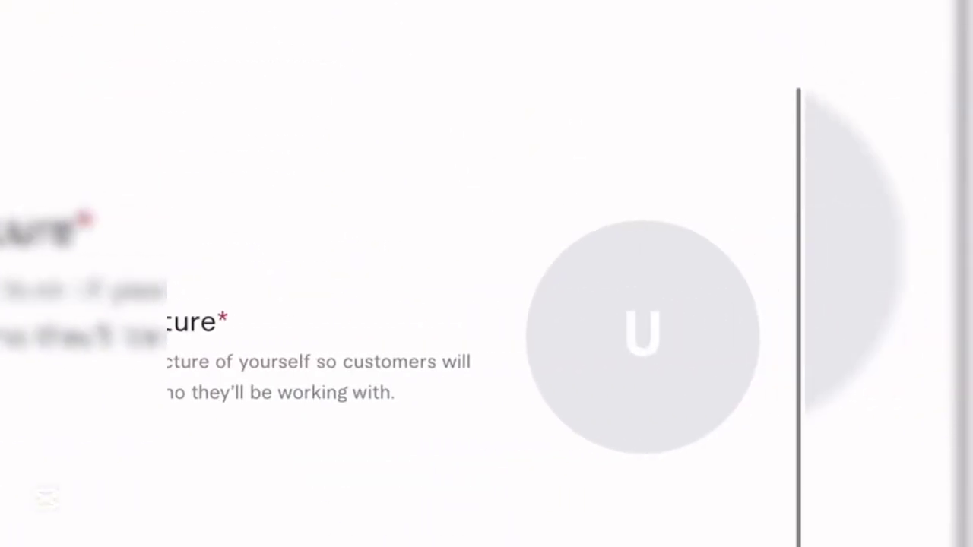
pyautogui.scroll(-3, 486, 274)
pyautogui.hscroll(-3, 486, 274)
pyautogui.scroll(-5, 487, 273)
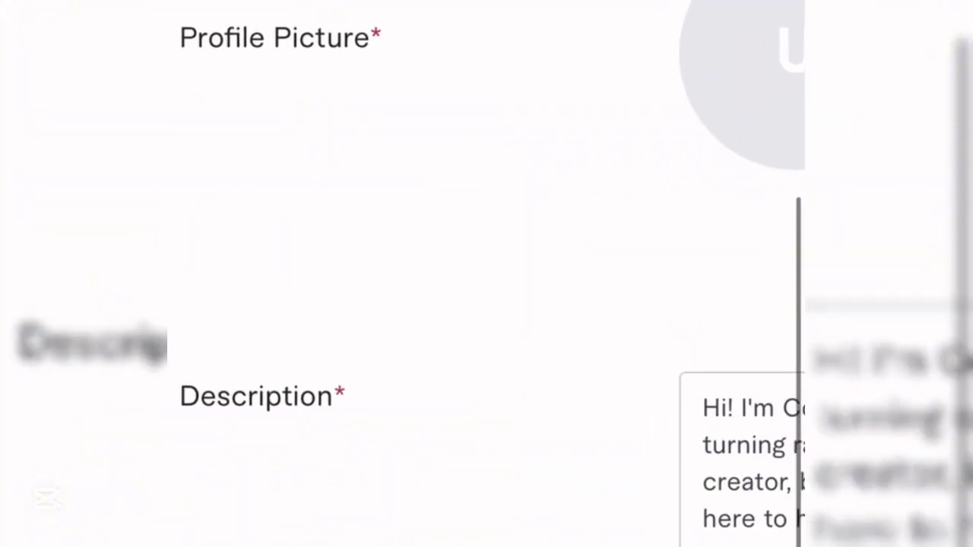
pyautogui.hscroll(3, 487, 274)
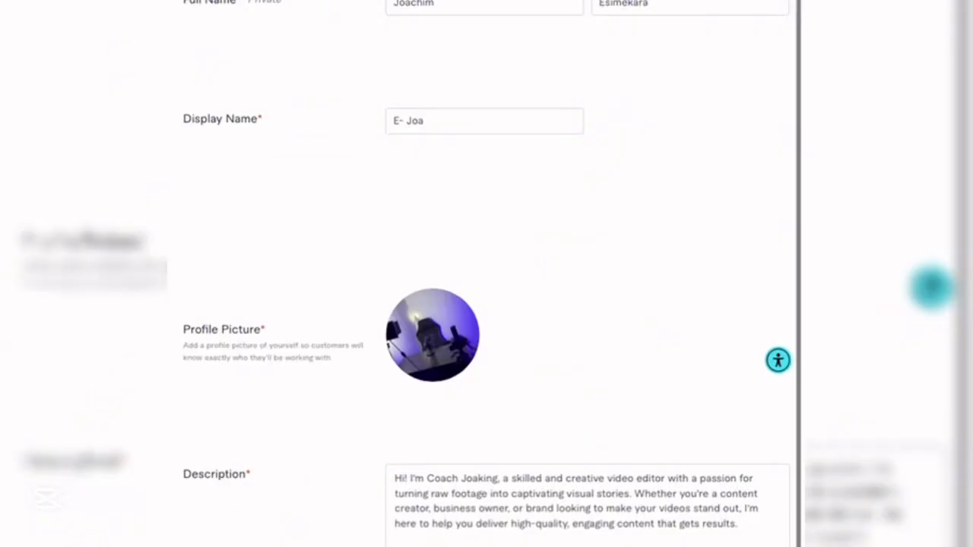
pyautogui.scroll(-2, 486, 273)
pyautogui.scroll(1, 486, 274)
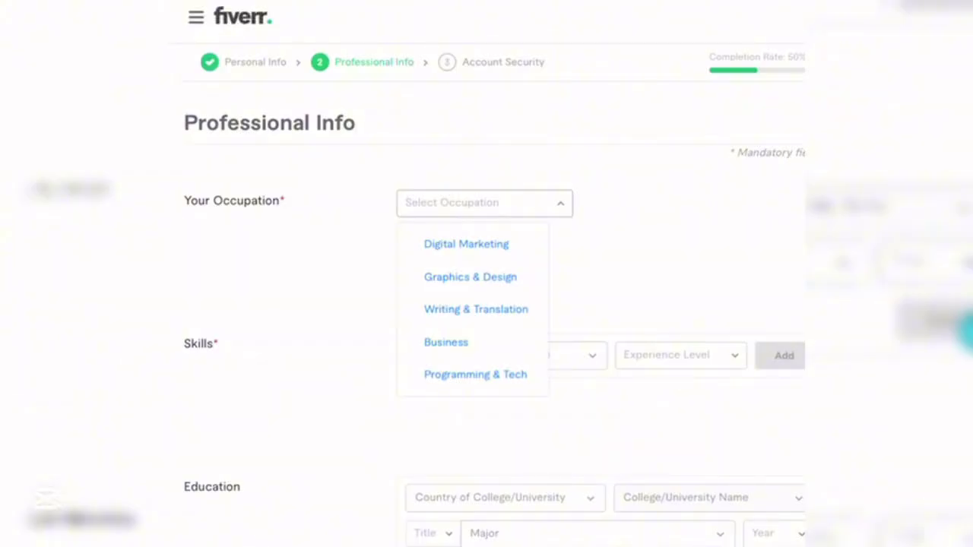
# Set the occupation to Video & Animation in the Professional Info section
pyautogui.scroll(-2, 471, 312)
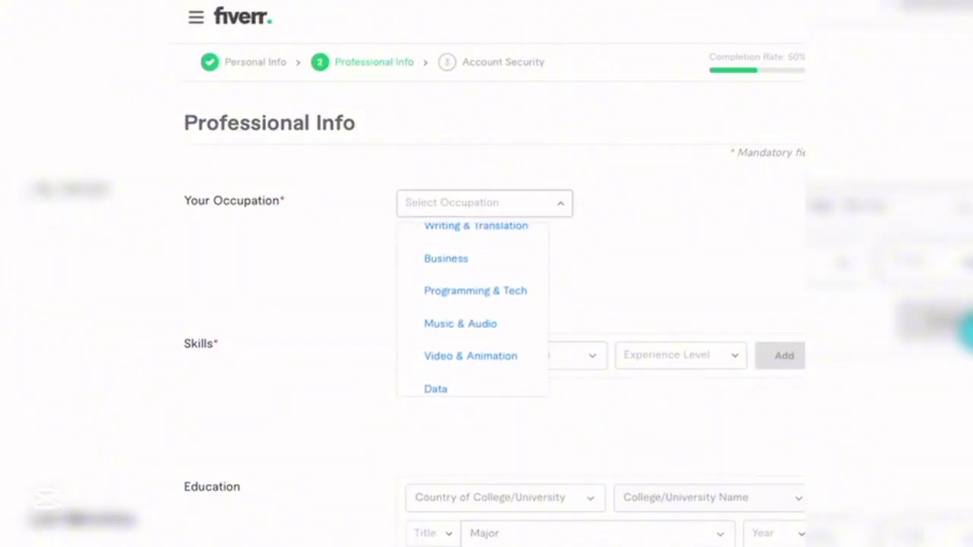
pyautogui.scroll(-2, 471, 312)
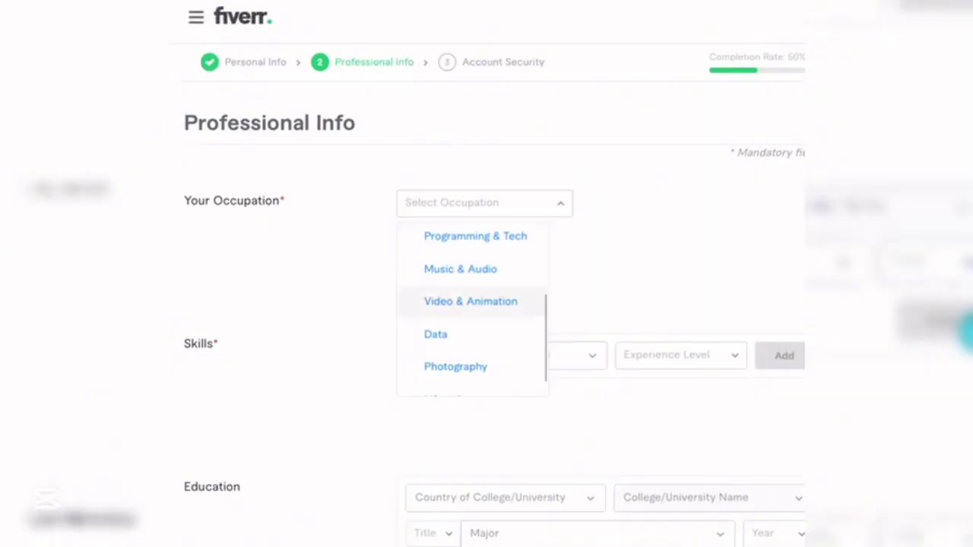
pyautogui.click(470, 301)
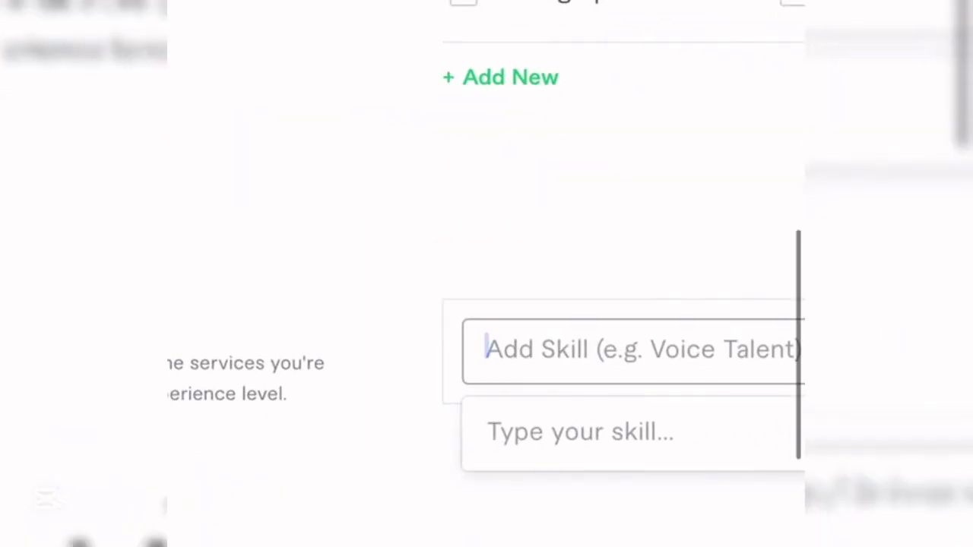
# Find the skill with "video e" and add E-learning video editing at the Expert experience level
pyautogui.write('video e')
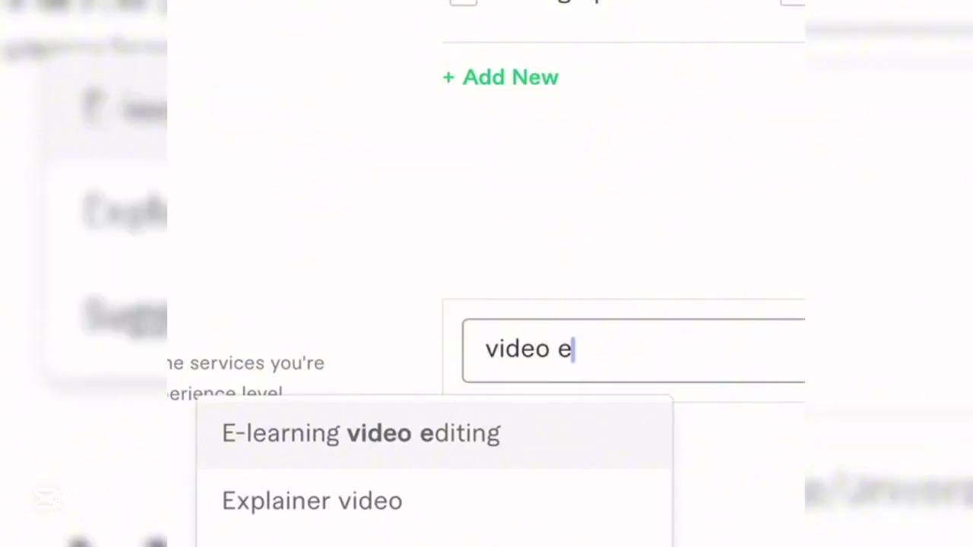
pyautogui.press('Return')
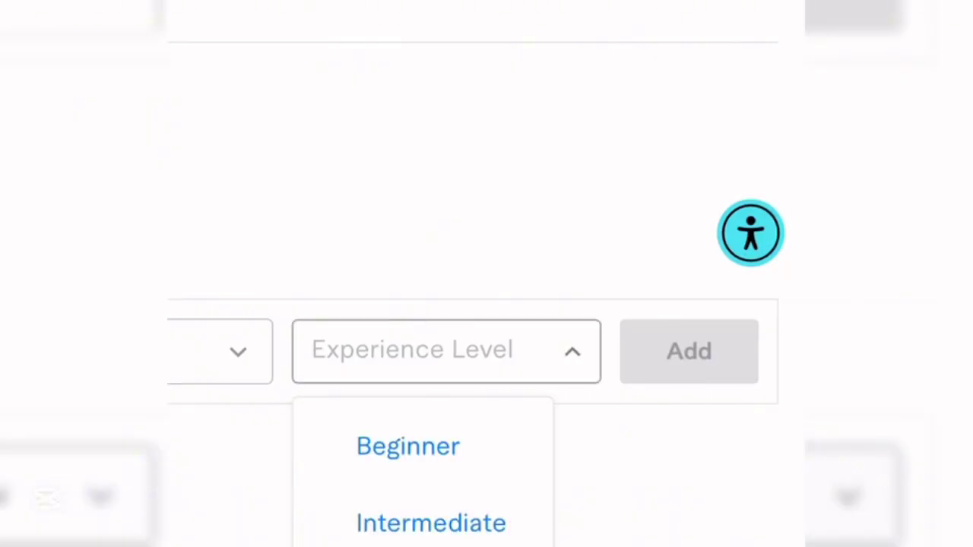
pyautogui.click(408, 544)
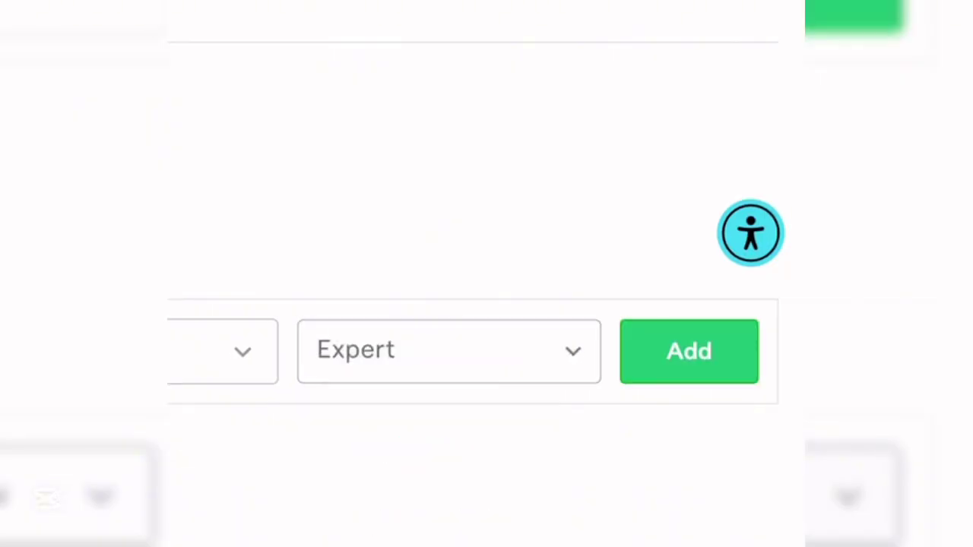
pyautogui.click(688, 351)
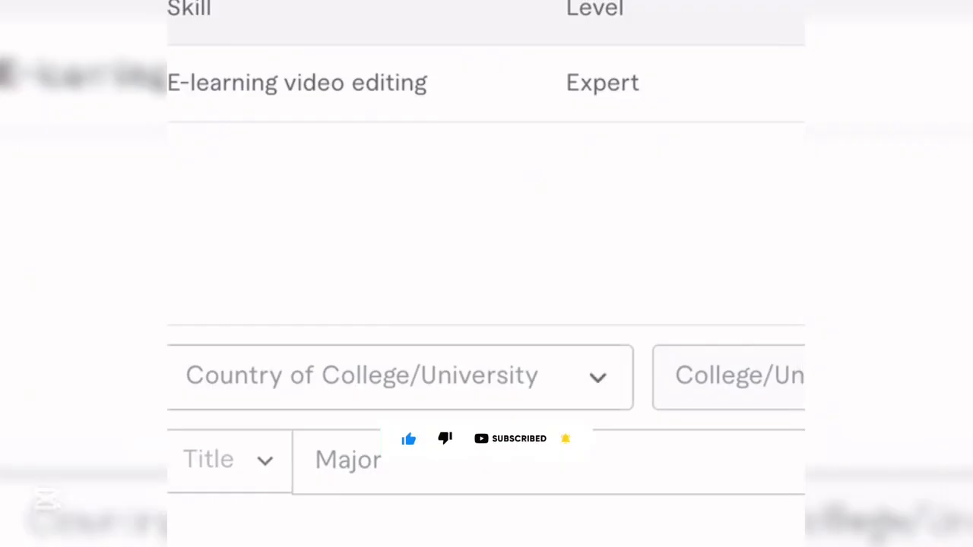
# Fill in the education entry with Nigeria as the college country, B.Sc. as the title and mass communication as the major
pyautogui.click(362, 376)
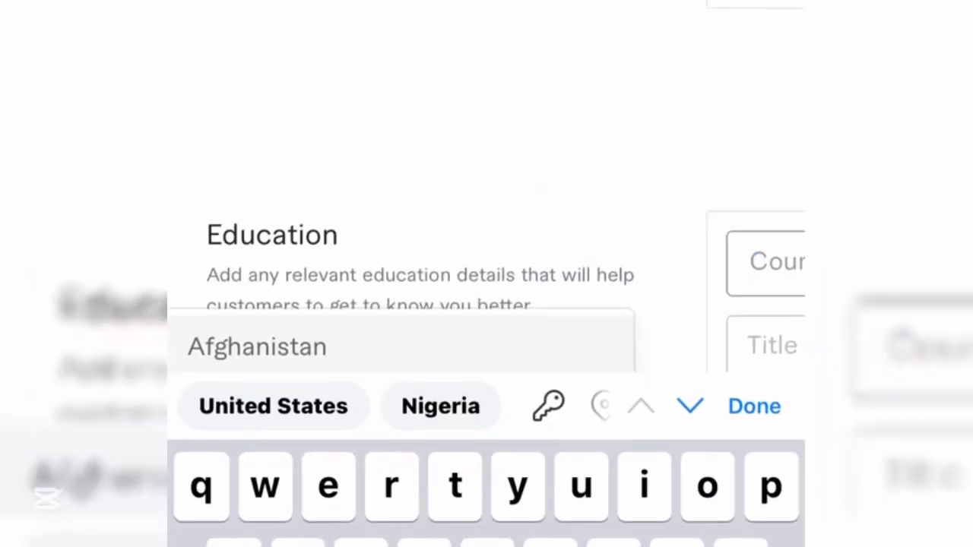
pyautogui.click(753, 405)
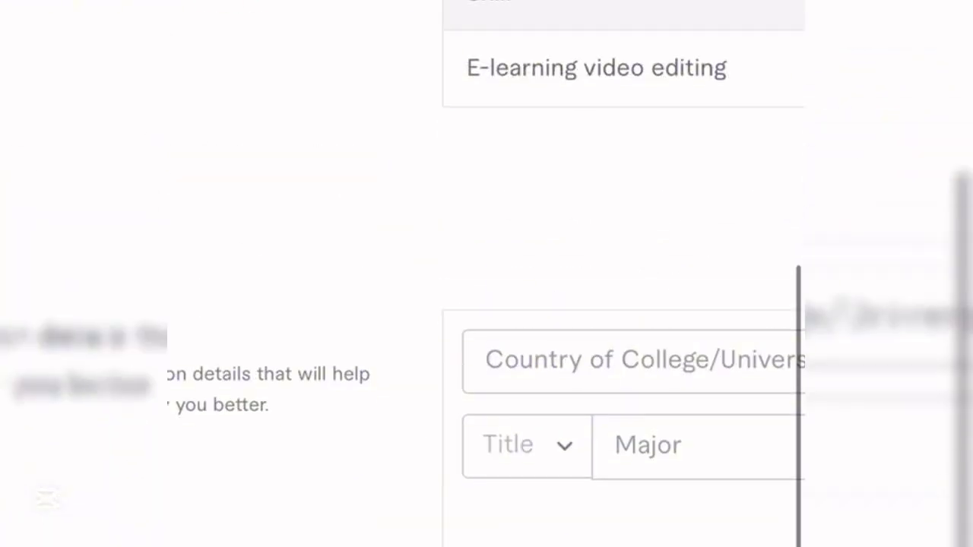
pyautogui.click(486, 139)
pyautogui.write('ni')
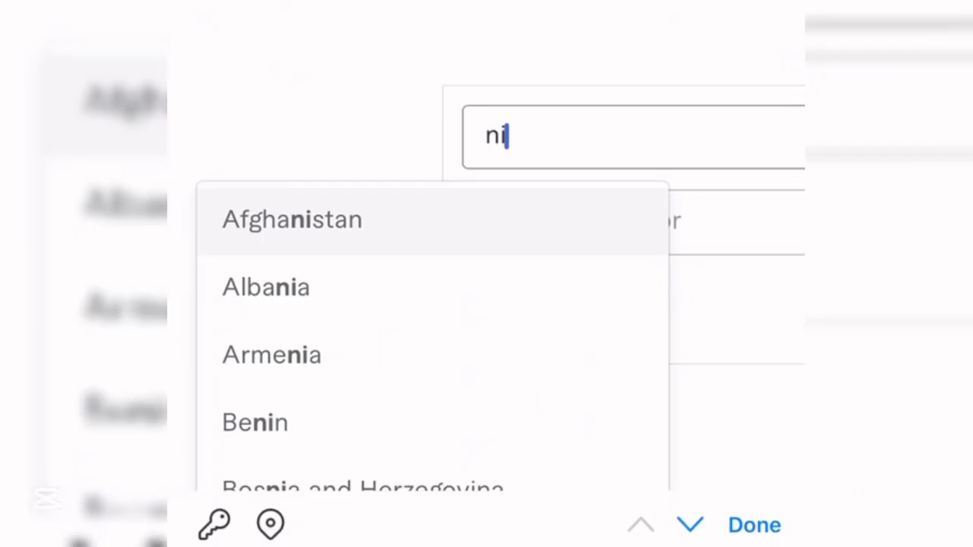
pyautogui.write('ge')
pyautogui.click(271, 286)
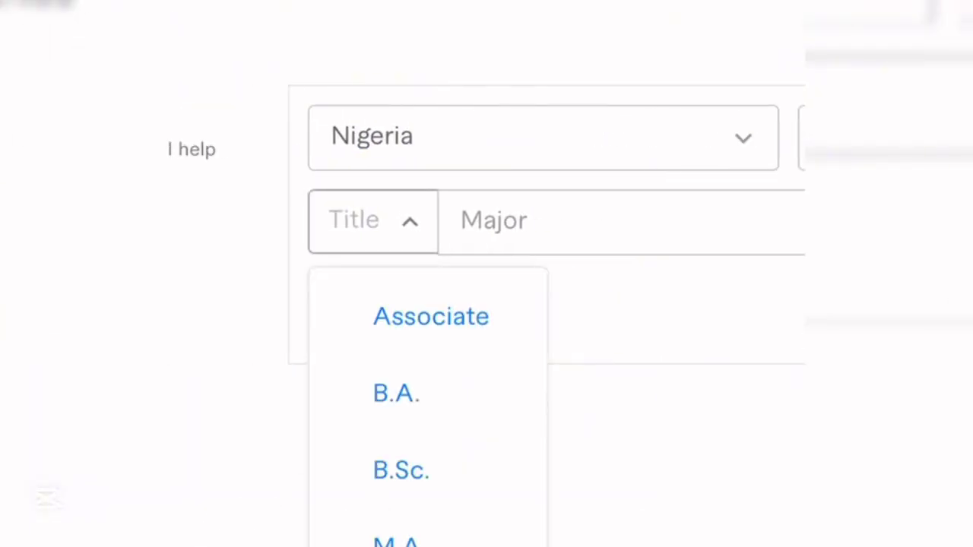
pyautogui.click(400, 469)
pyautogui.click(631, 140)
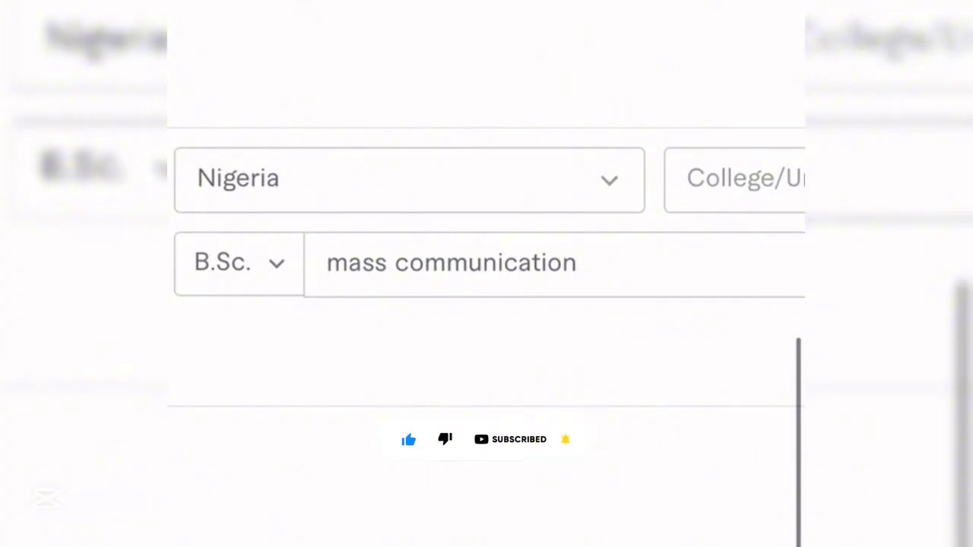
pyautogui.scroll(-5, 487, 304)
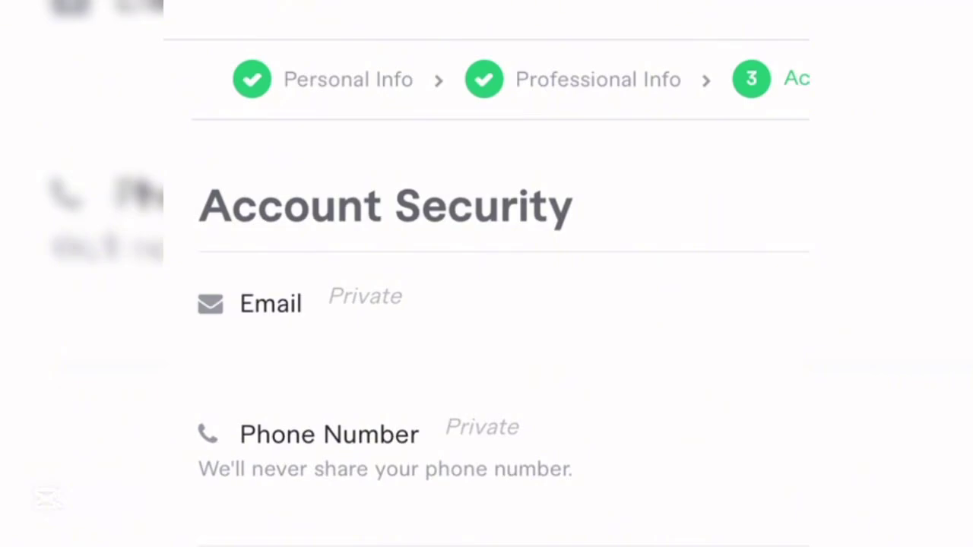
# Review the Account Security section and continue to the gig creation form without adding a phone number
pyautogui.scroll(1, 487, 304)
pyautogui.scroll(-1, 487, 304)
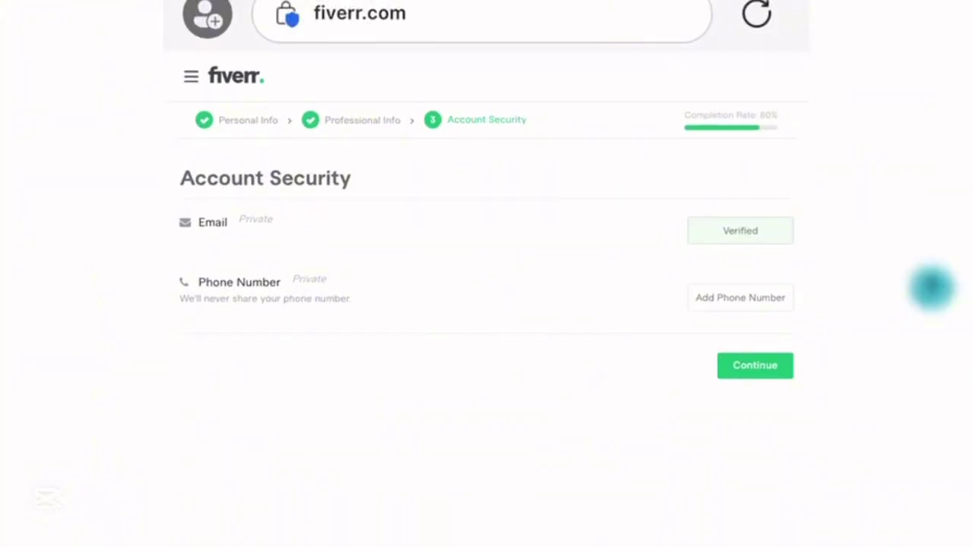
pyautogui.click(755, 365)
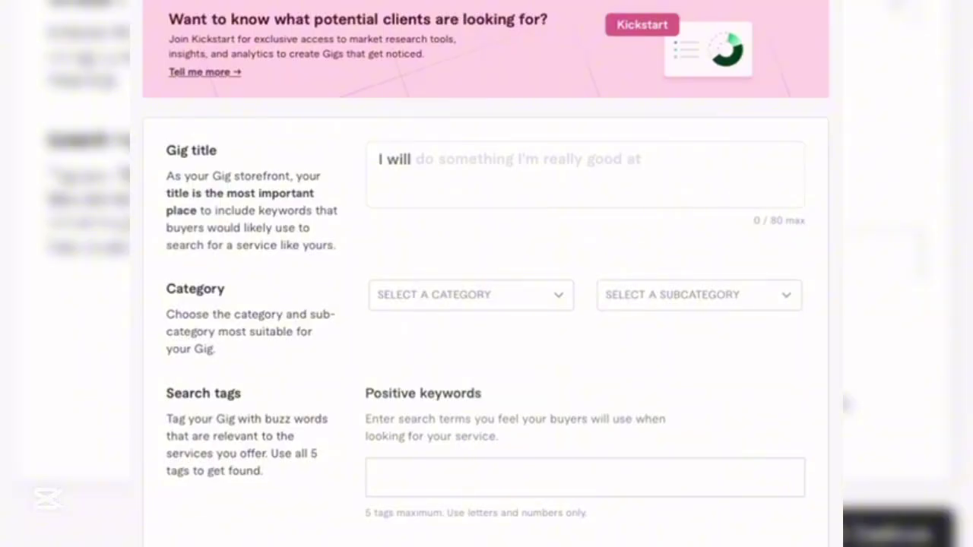
# Complete the gig title so it reads "I will help Edit a professional video"
pyautogui.click(415, 159)
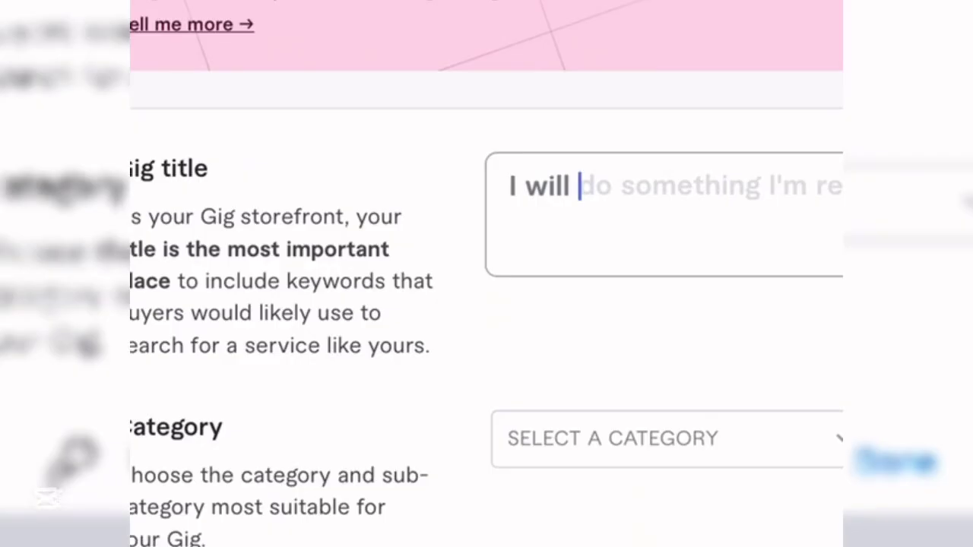
pyautogui.write('Help t')
pyautogui.write('ou')
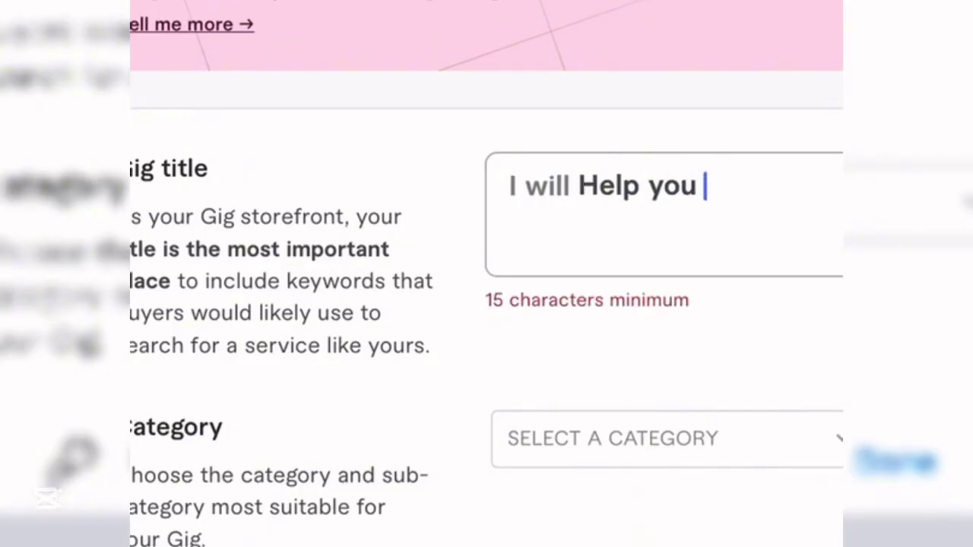
pyautogui.write('Ed')
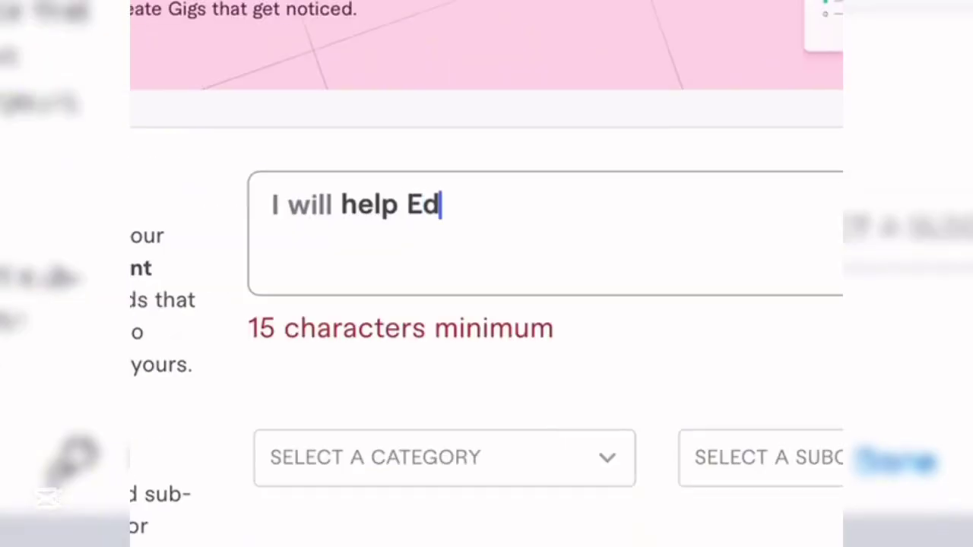
pyautogui.write('it a pro')
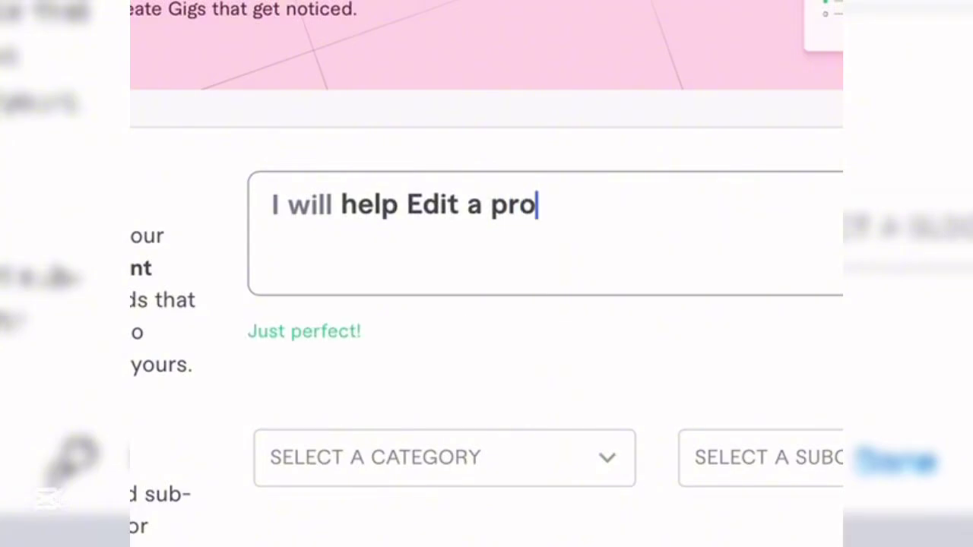
pyautogui.write('fessional v')
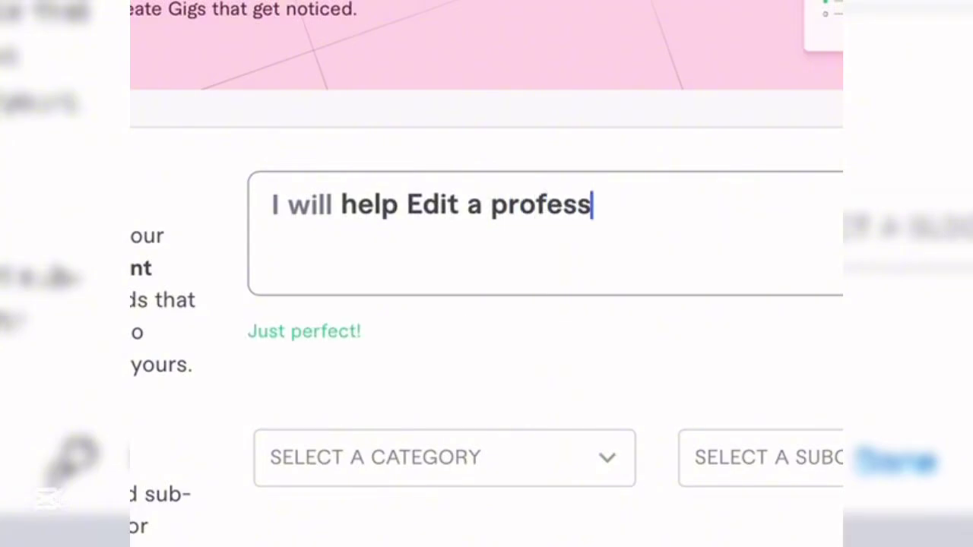
pyautogui.write('ideo')
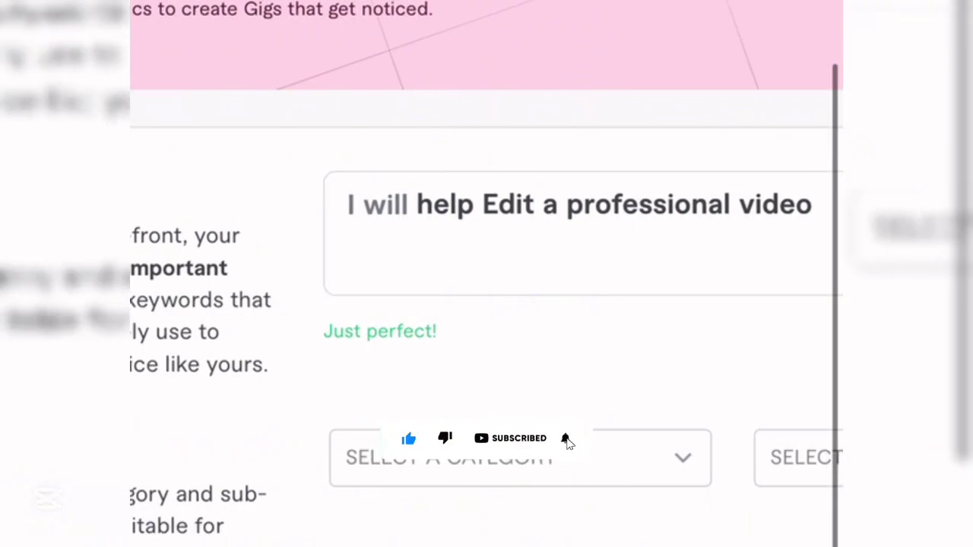
# Set the gig's category to Video & Animation and open the list of subcategories
pyautogui.click(524, 460)
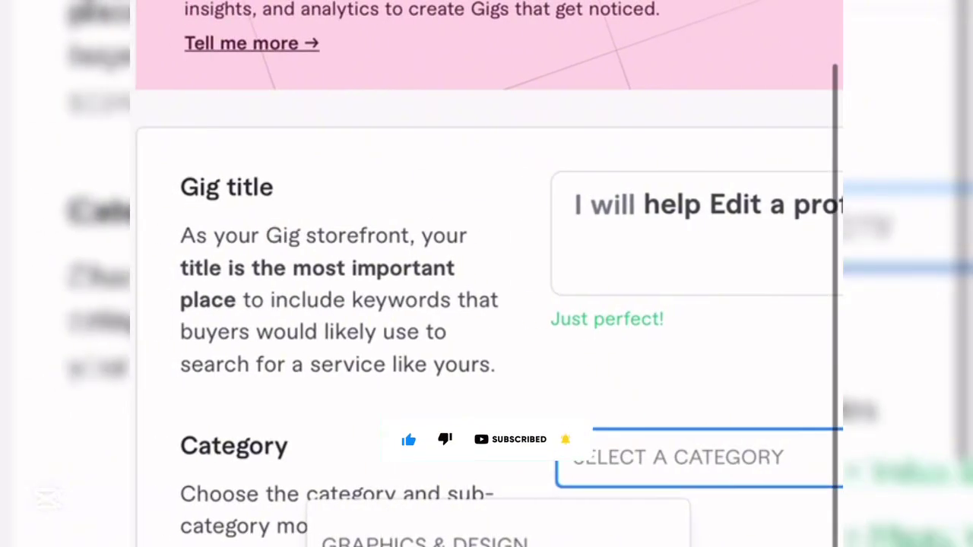
pyautogui.scroll(-5, 497, 532)
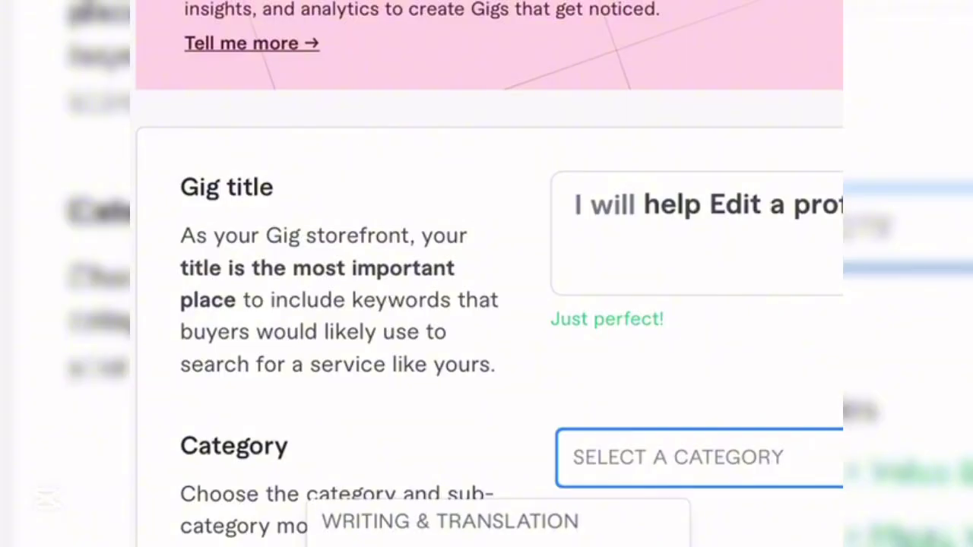
pyautogui.scroll(-3, 498, 525)
pyautogui.scroll(-3, 486, 304)
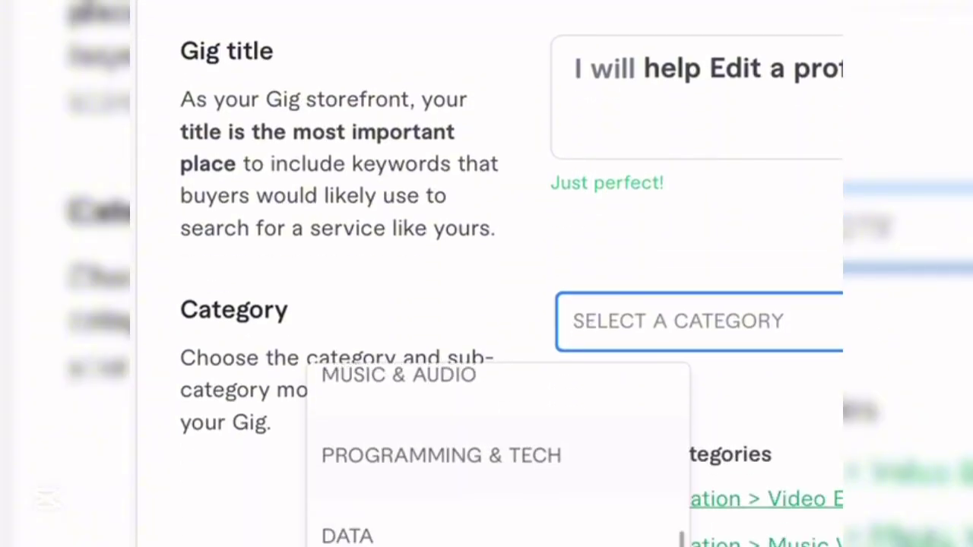
pyautogui.scroll(1, 498, 410)
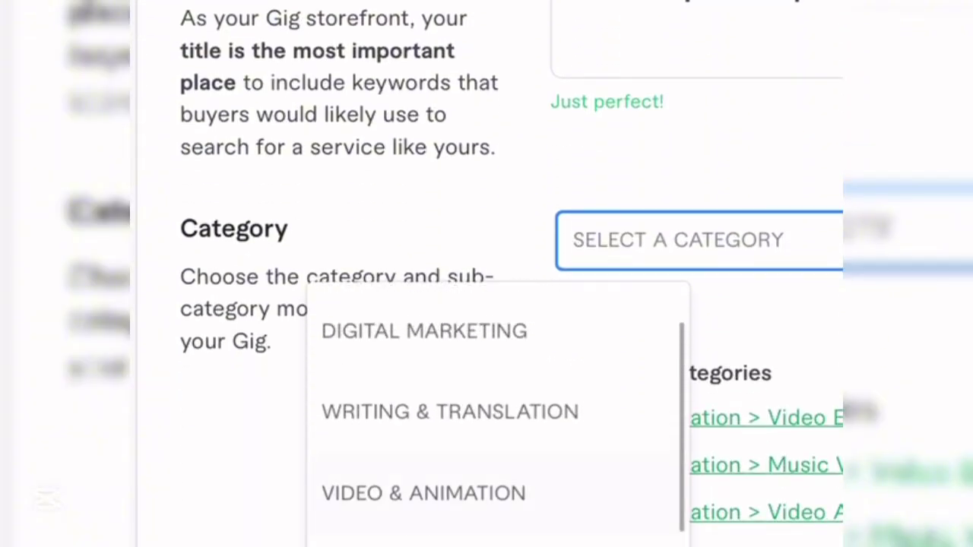
pyautogui.click(423, 492)
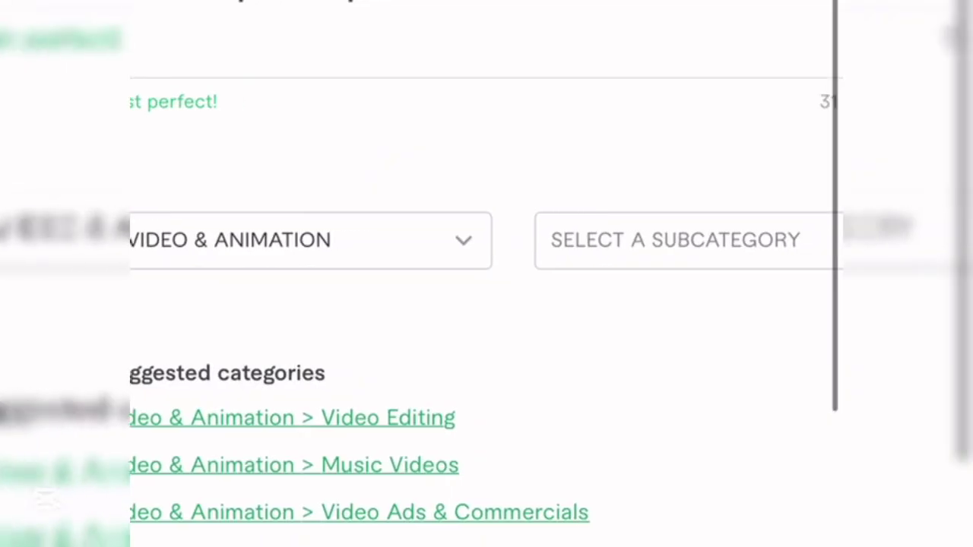
pyautogui.click(727, 240)
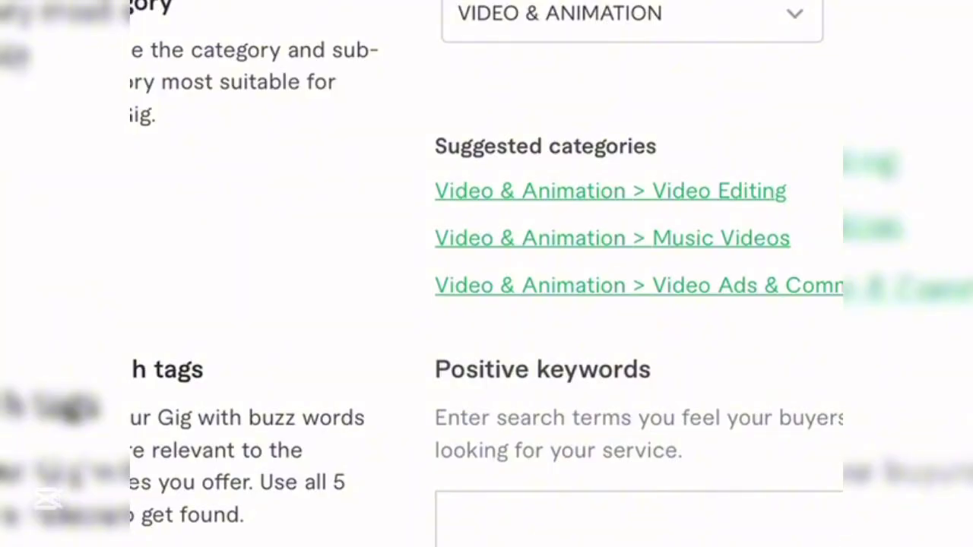
# Enter "Video editing" as a positive keyword in the gig's search tags and review the form through to its end
pyautogui.write('Video editing')
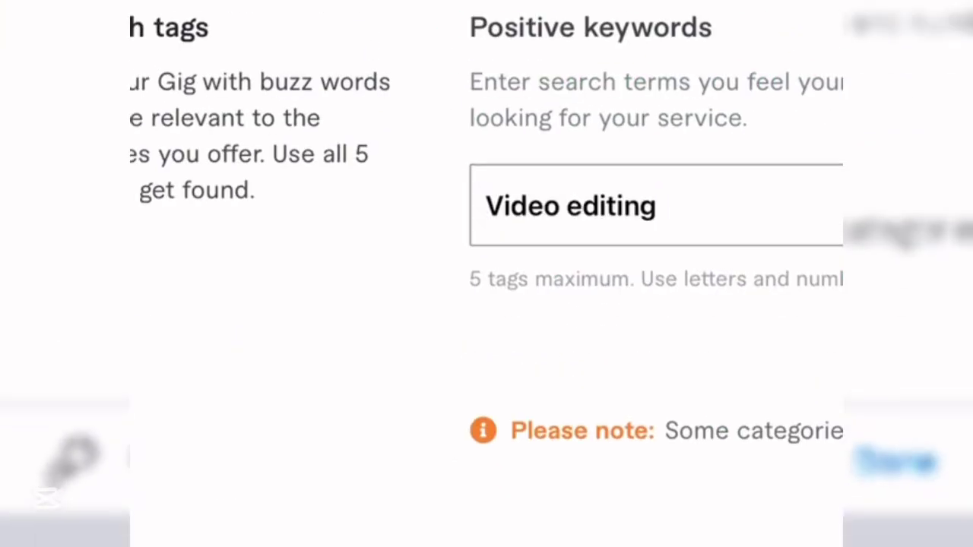
pyautogui.scroll(3, 486, 273)
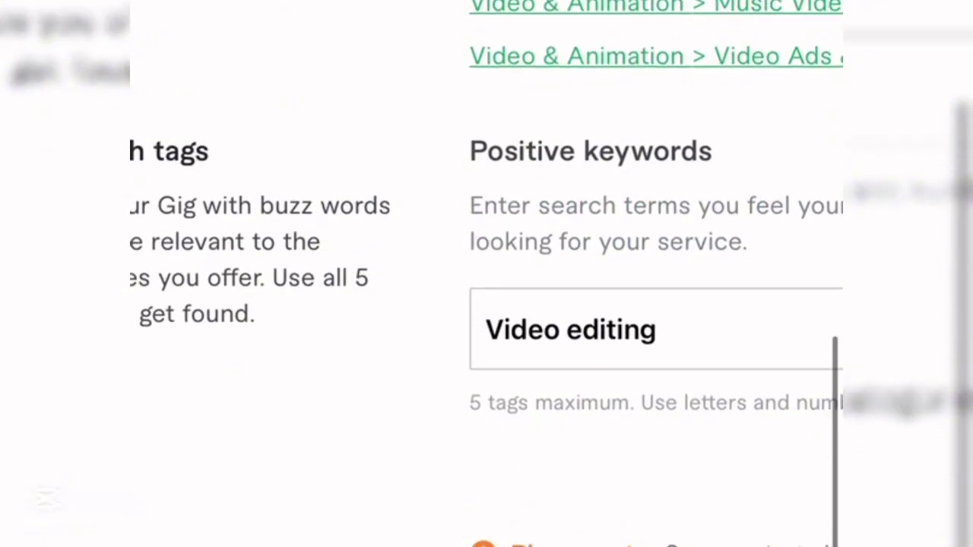
pyautogui.scroll(4, 487, 273)
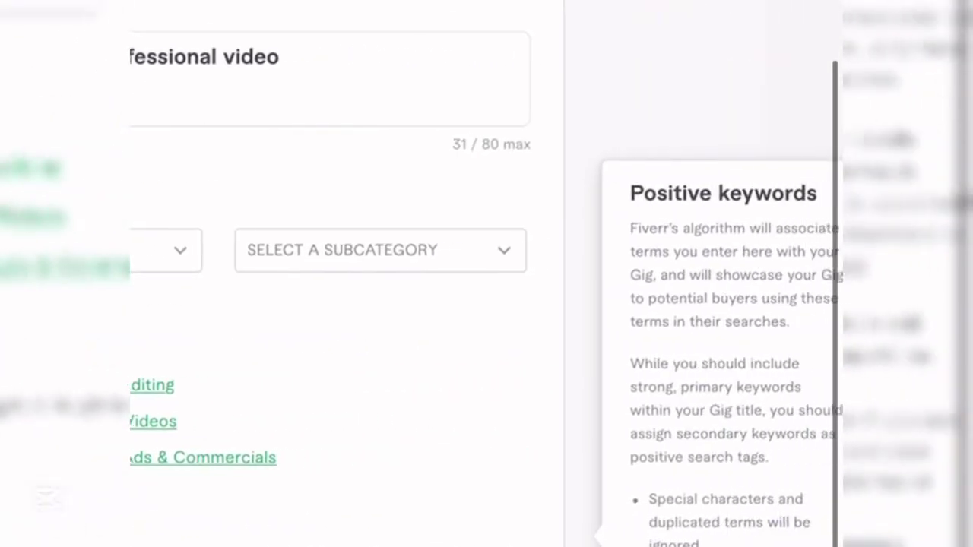
pyautogui.scroll(-10, 486, 274)
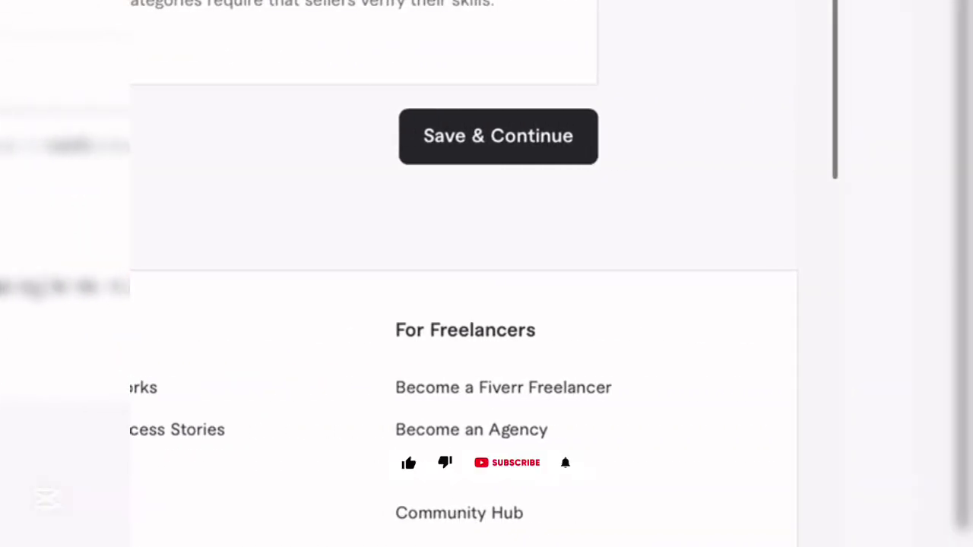